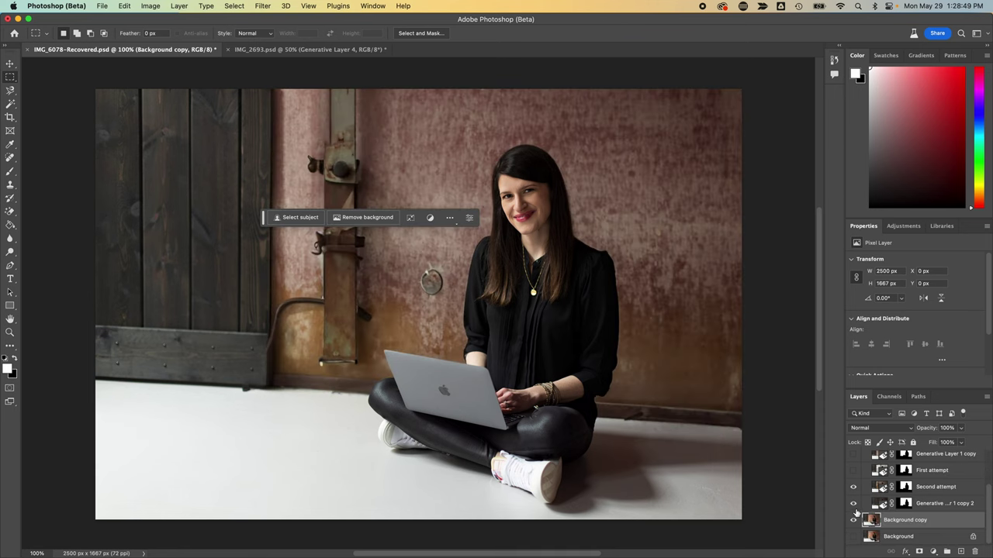
Compare wall versions by hiding the Second attempt layer and showing another background version
{"action": "left_click", "coordinate": [853, 487]}
{"action": "left_click", "coordinate": [854, 505]}
{"action": "scroll", "coordinate": [857, 505], "scroll_direction": "up", "scroll_amount": 3}
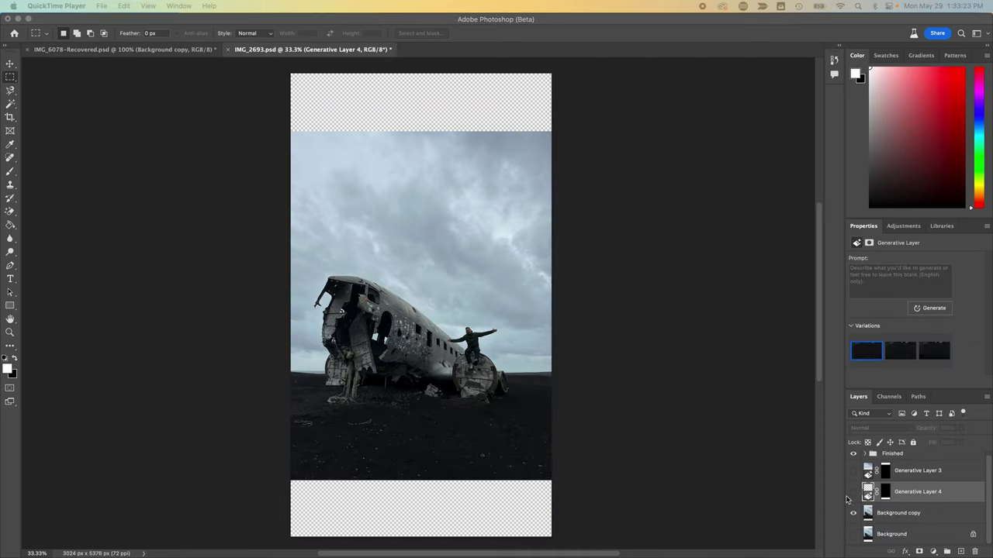
In IMG_2693.psd, make Generative Layer 4 (ground) and Generative Layer 3 (sky) visible
{"action": "left_click", "coordinate": [852, 497]}
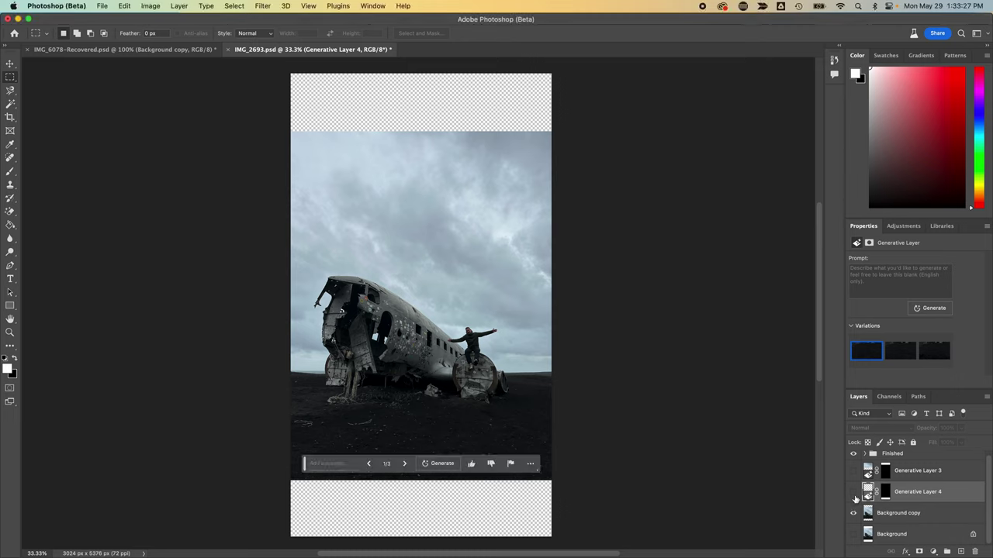
{"action": "left_click", "coordinate": [854, 494]}
{"action": "left_click", "coordinate": [853, 472]}
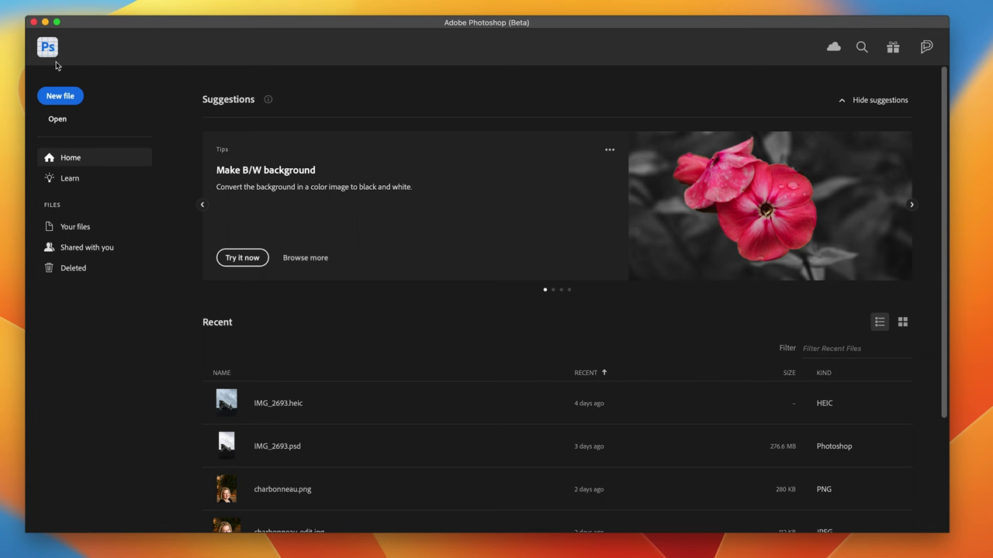
{"action": "left_click", "coordinate": [763, 553]}
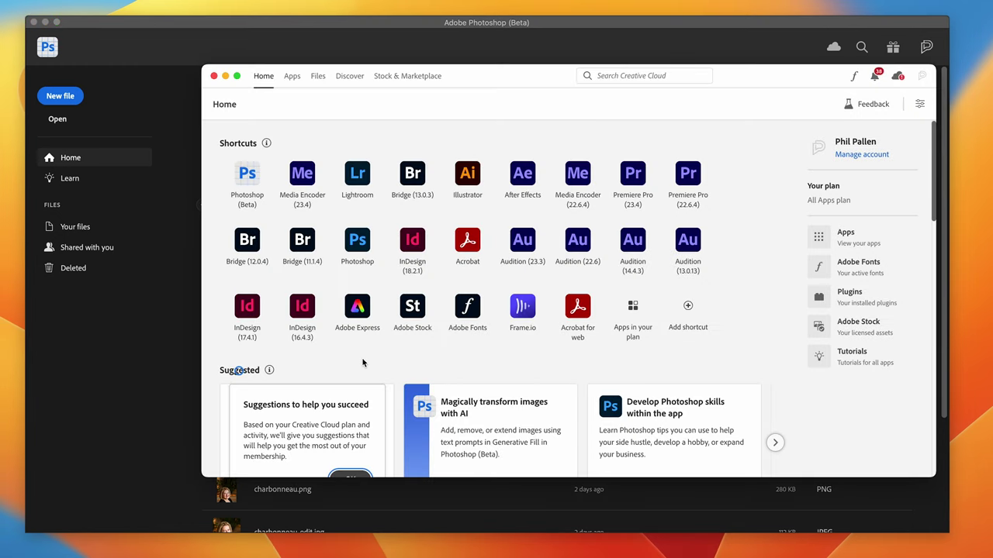
{"action": "left_click", "coordinate": [291, 77]}
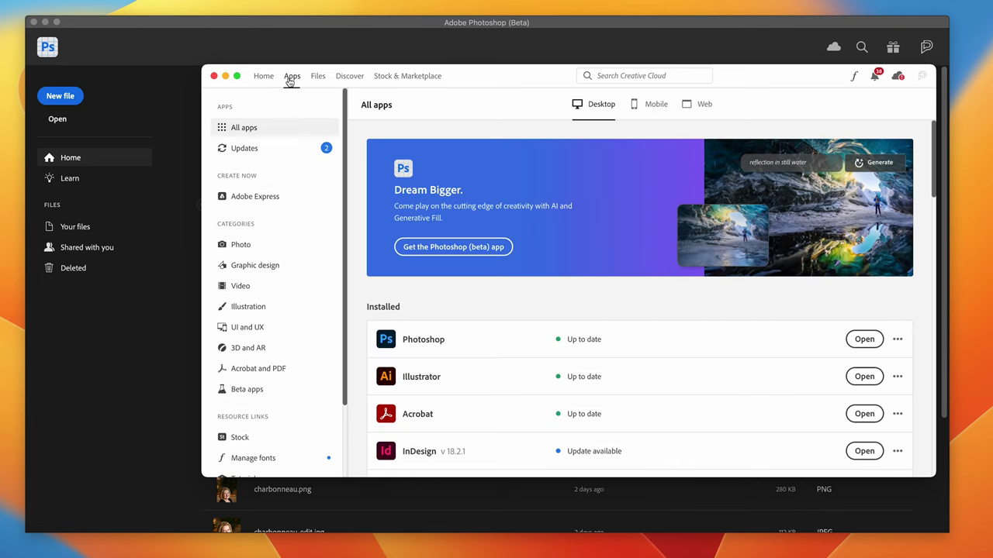
{"action": "scroll", "coordinate": [256, 311], "scroll_direction": "down", "scroll_amount": 3}
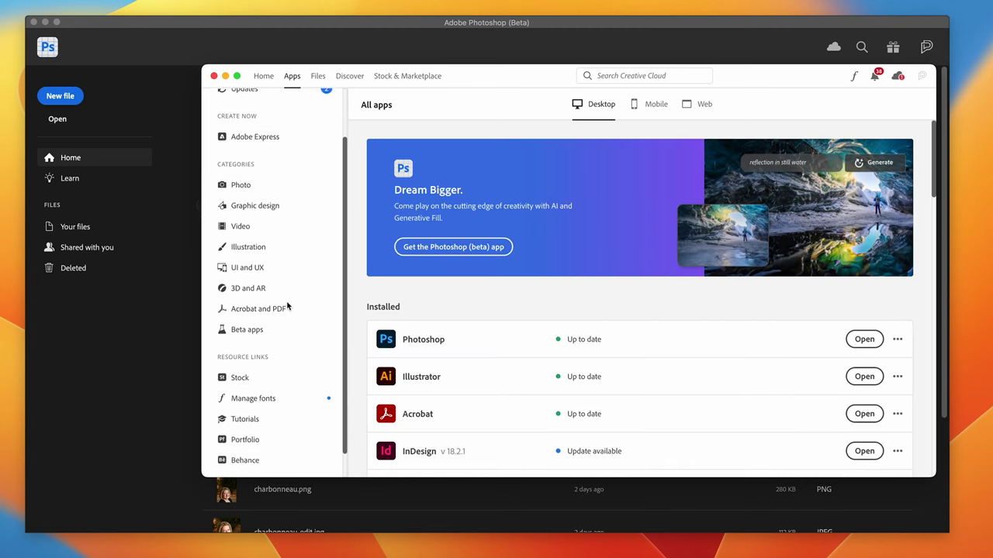
{"action": "left_click", "coordinate": [248, 317]}
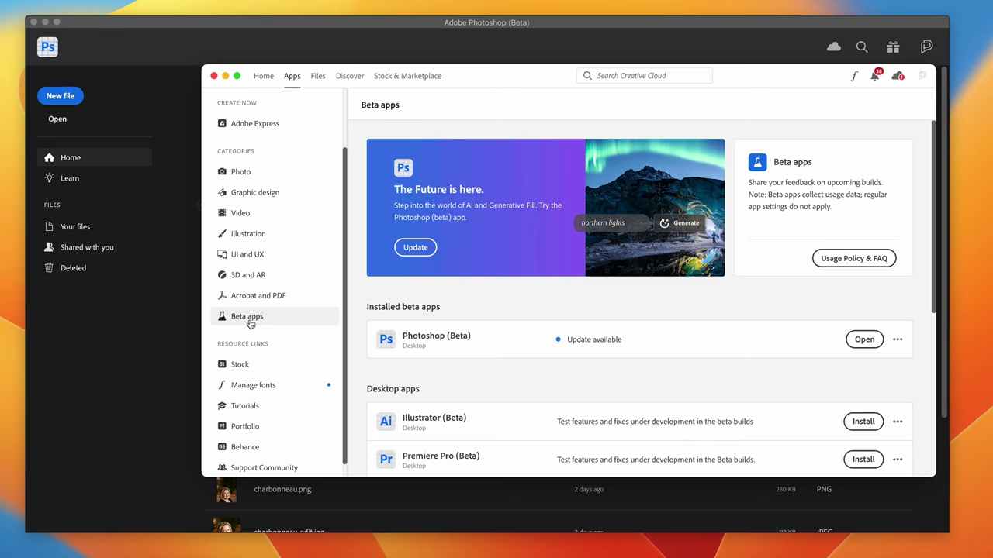
{"action": "scroll", "coordinate": [538, 380], "scroll_direction": "down", "scroll_amount": 5}
{"action": "scroll", "coordinate": [555, 379], "scroll_direction": "down", "scroll_amount": 3}
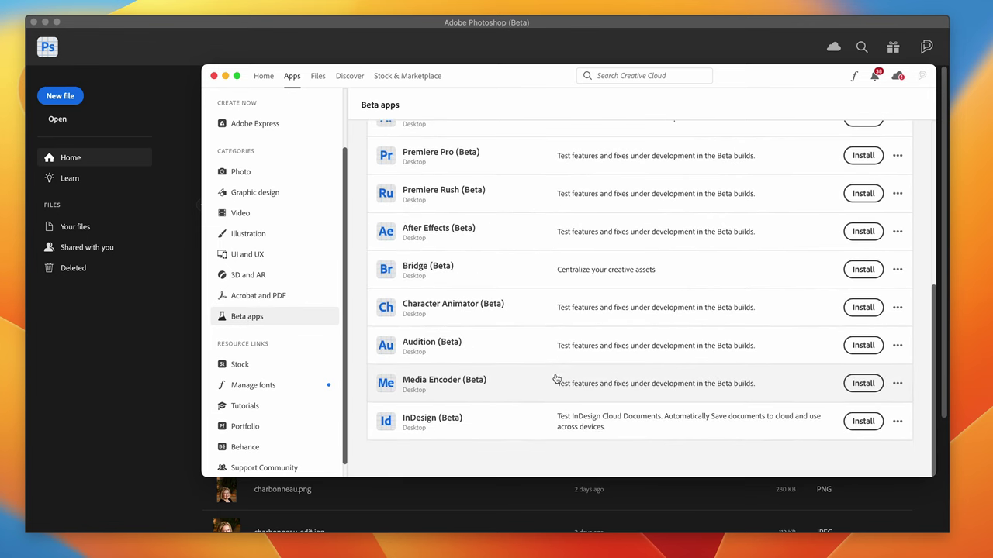
{"action": "scroll", "coordinate": [555, 377], "scroll_direction": "up", "scroll_amount": 2}
{"action": "scroll", "coordinate": [541, 380], "scroll_direction": "up", "scroll_amount": 2}
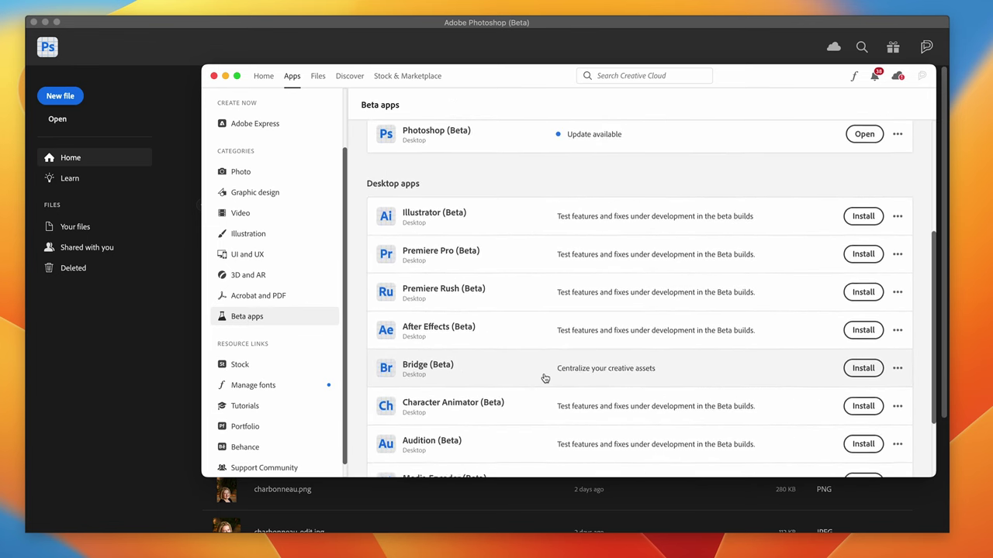
{"action": "scroll", "coordinate": [549, 366], "scroll_direction": "up", "scroll_amount": 5}
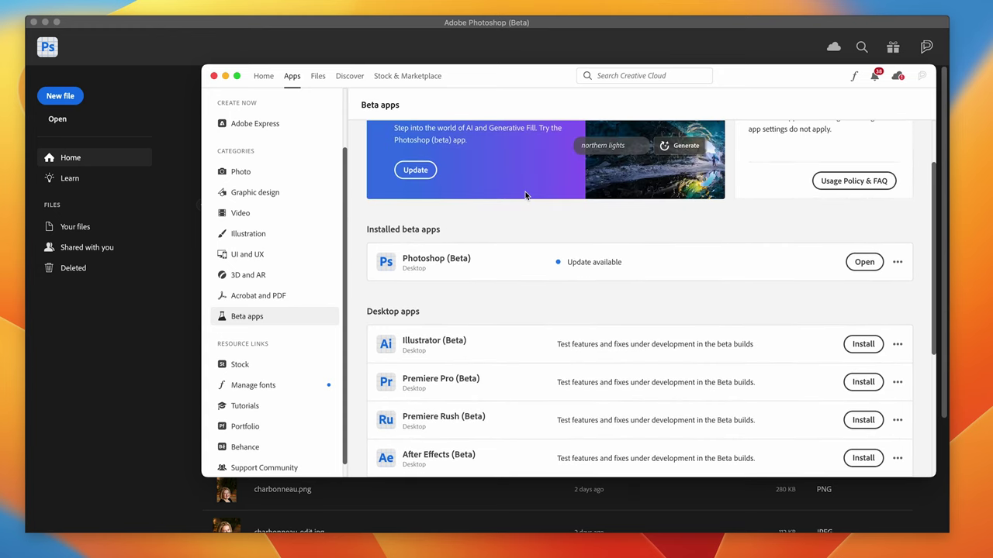
{"action": "left_click", "coordinate": [517, 29]}
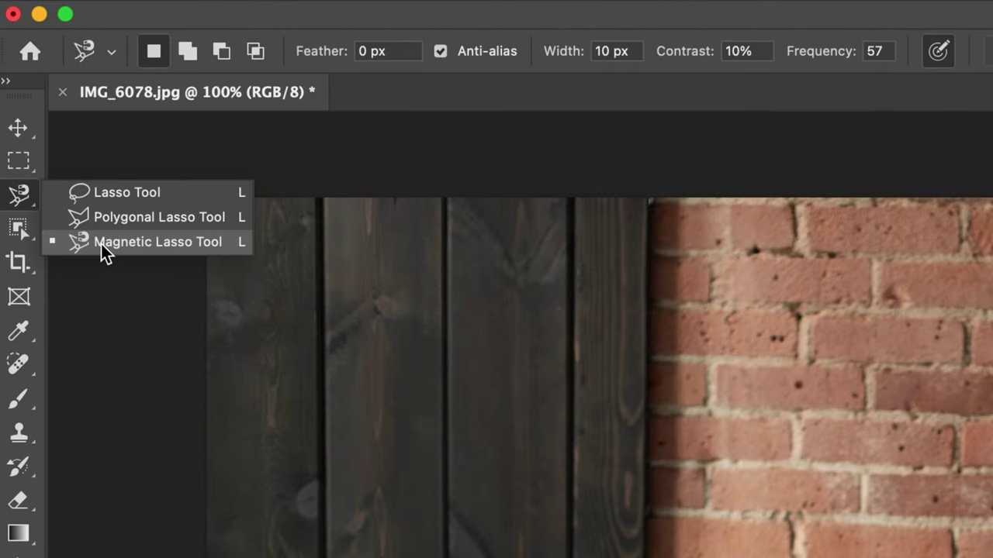
Trace a Magnetic Lasso selection around the brick wall, leaving out the seated woman
{"action": "left_click", "coordinate": [101, 248]}
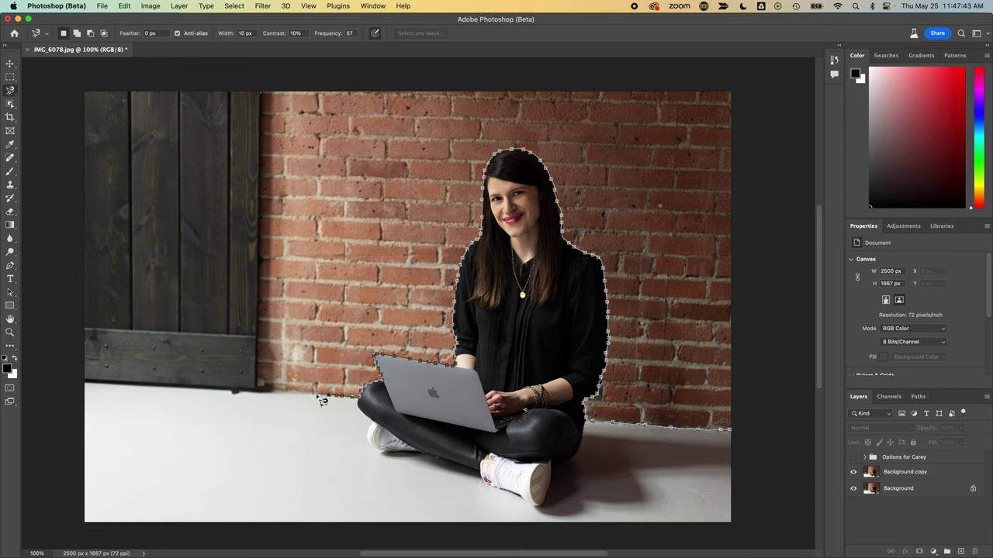
{"action": "left_click", "coordinate": [733, 430]}
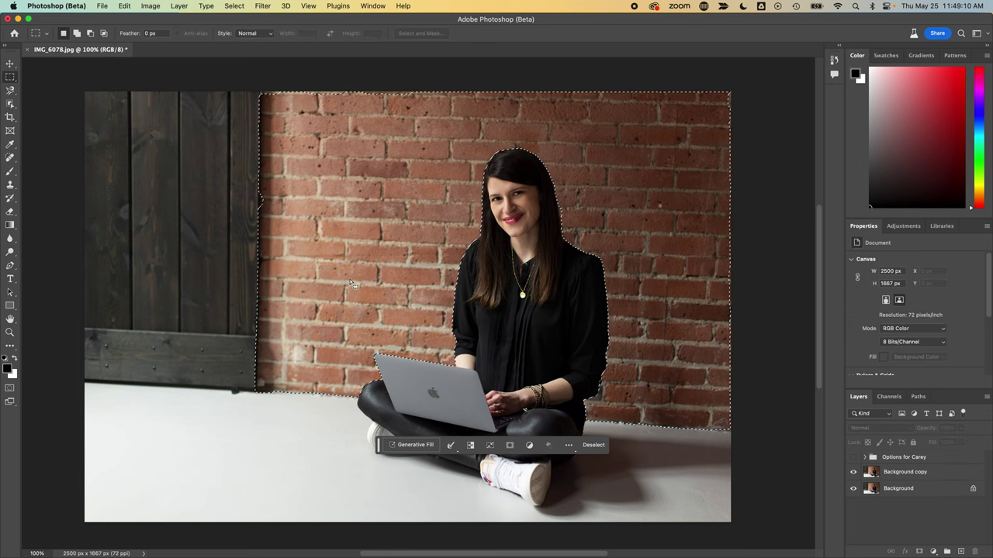
Generative-fill the wall with 'White brick background with texture' and keep whitewashed variation 2
{"action": "left_click", "coordinate": [423, 453]}
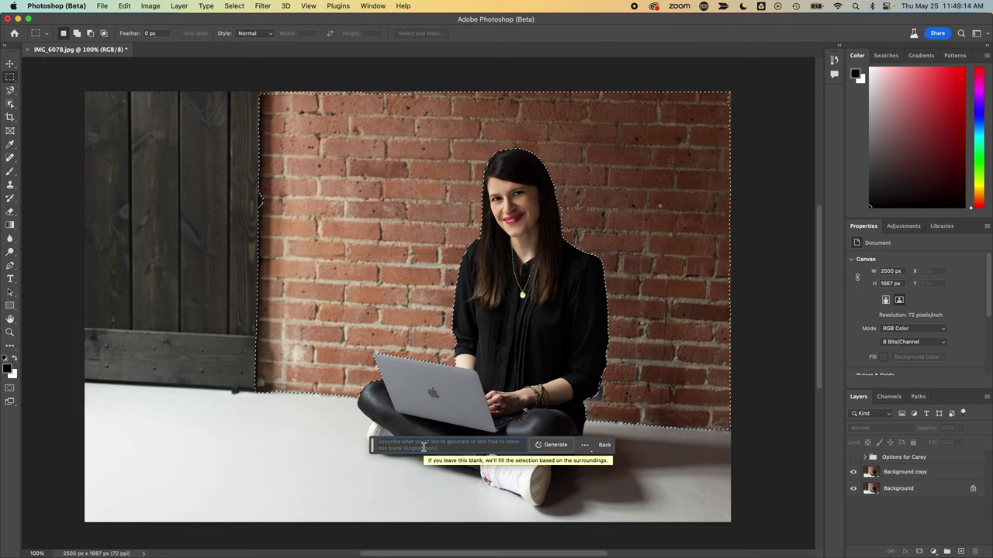
{"action": "type", "text": "White brick bac"}
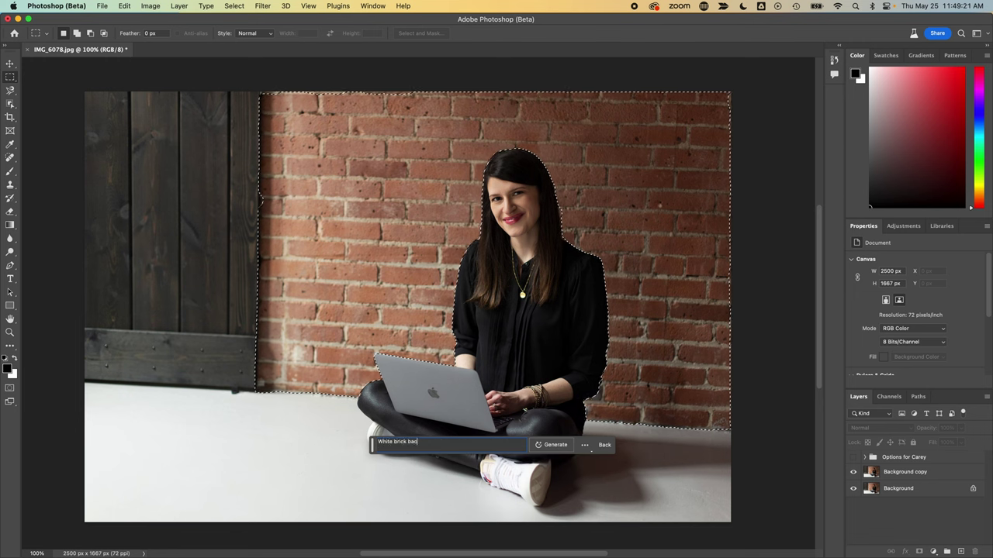
{"action": "type", "text": "kground with texture"}
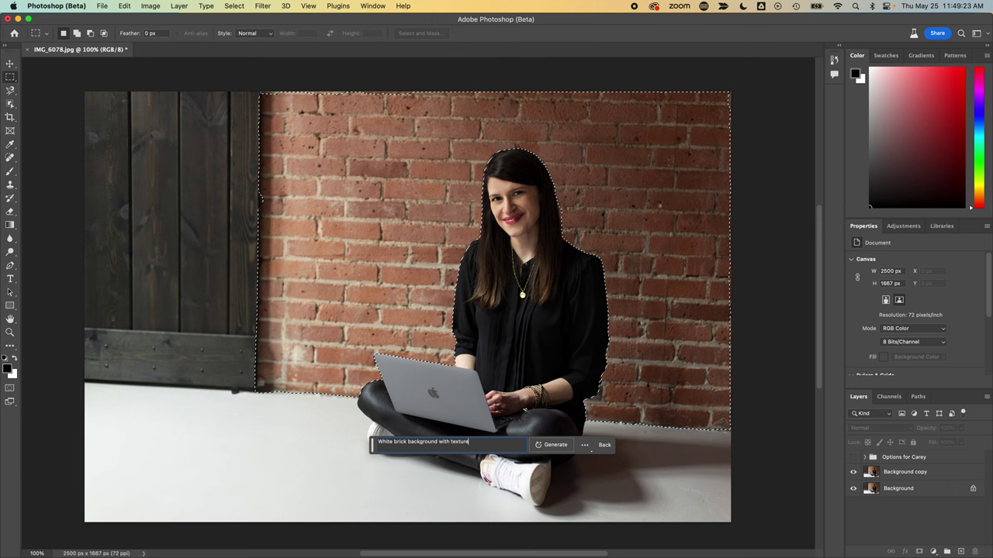
{"action": "left_click", "coordinate": [559, 447]}
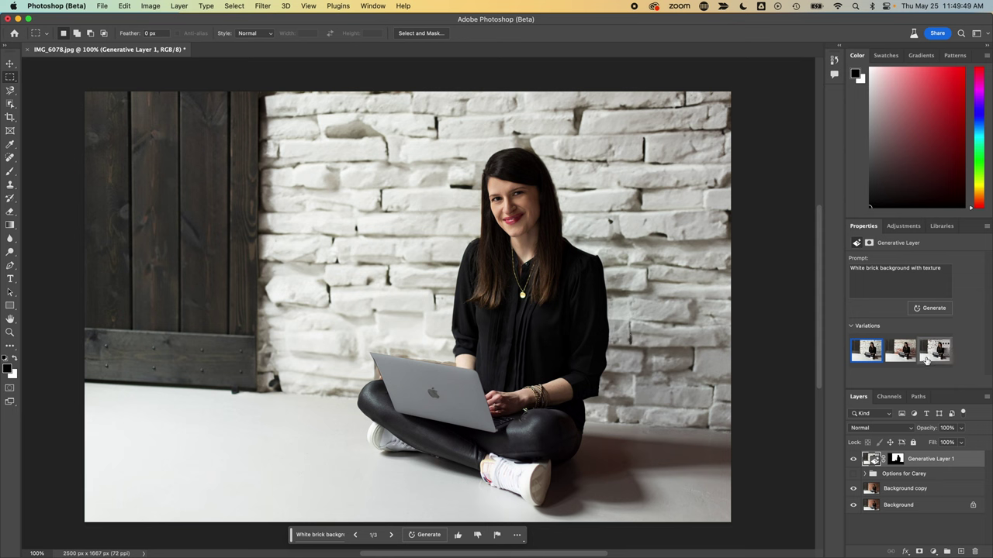
{"action": "left_click", "coordinate": [892, 354]}
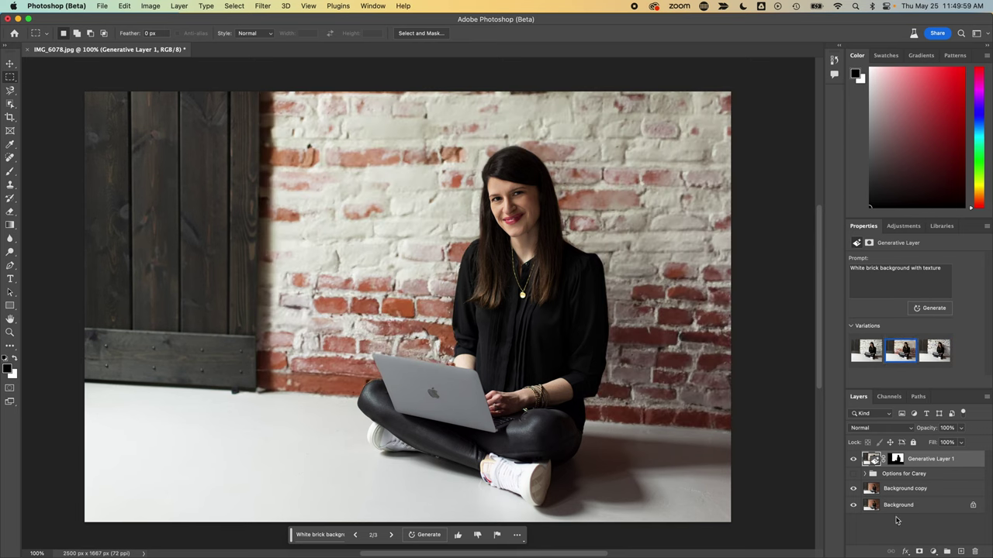
Duplicate Generative Layer 1, regenerate with an empty prompt, and keep plain red brick variation 2
{"action": "right_click", "coordinate": [934, 463]}
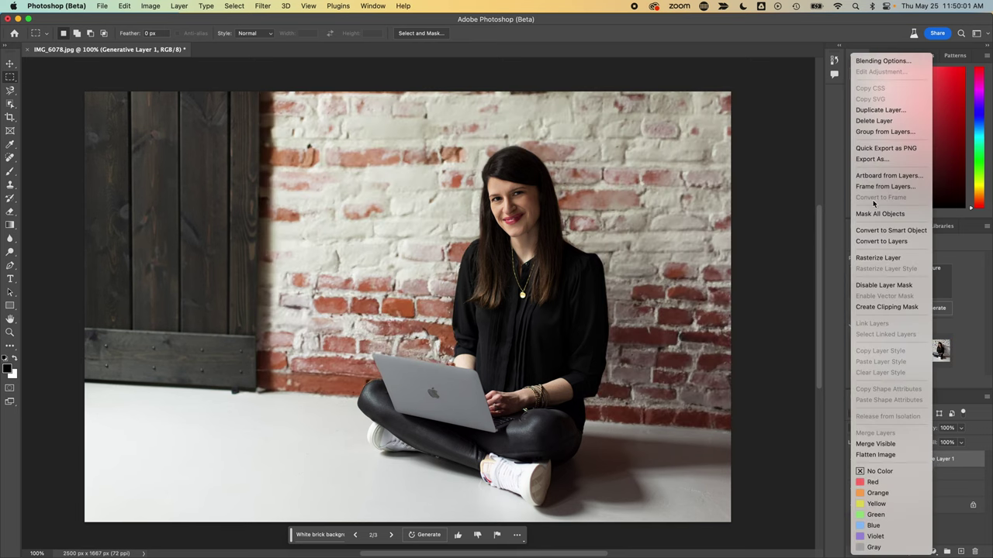
{"action": "left_click", "coordinate": [879, 109]}
{"action": "triple_click", "coordinate": [882, 268]}
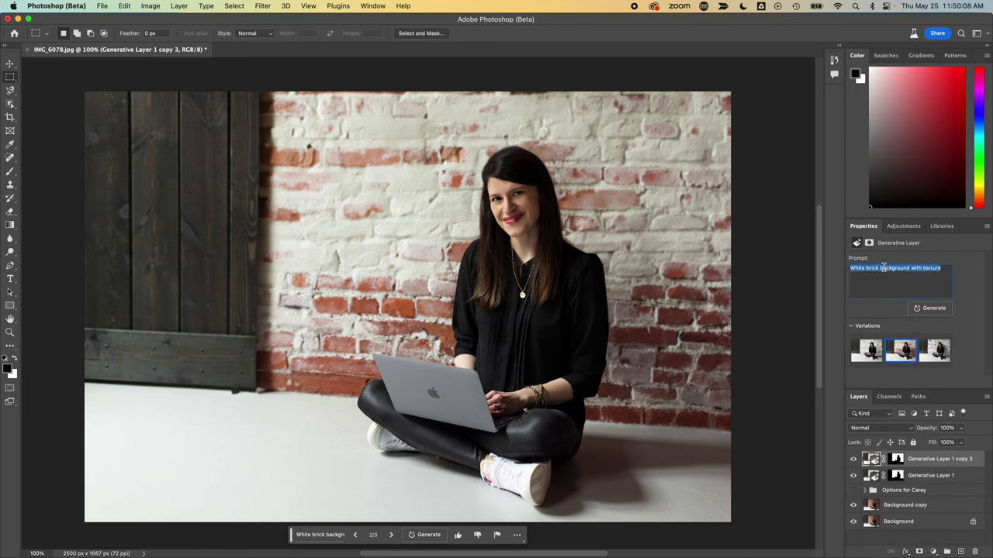
{"action": "key", "text": "BackSpace"}
{"action": "left_click", "coordinate": [917, 308]}
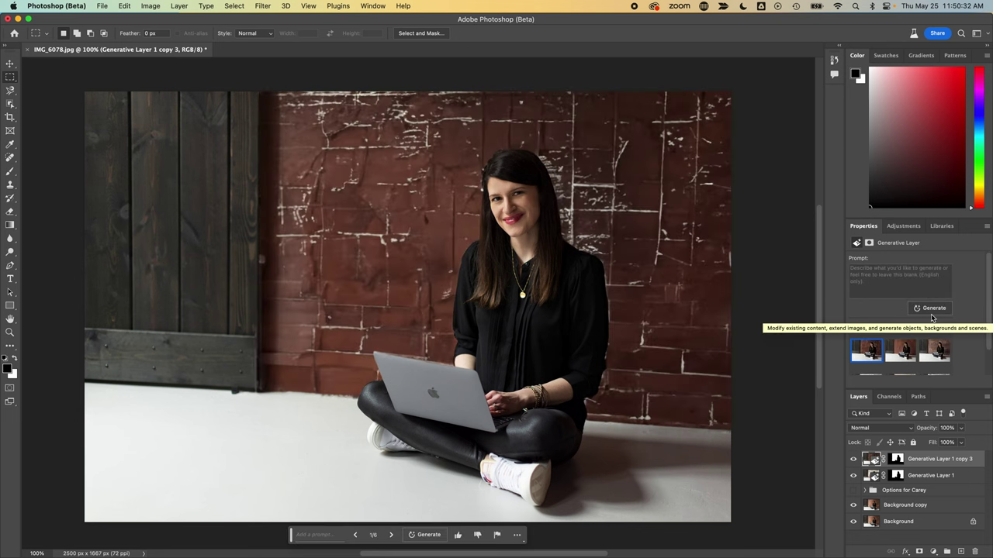
{"action": "left_click", "coordinate": [903, 356]}
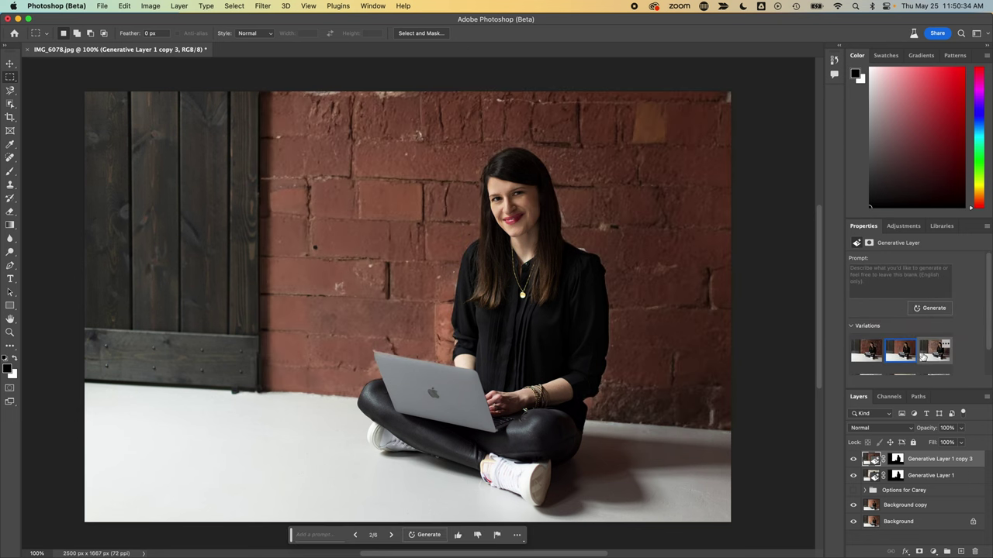
{"action": "left_click", "coordinate": [926, 355]}
{"action": "left_click", "coordinate": [903, 356]}
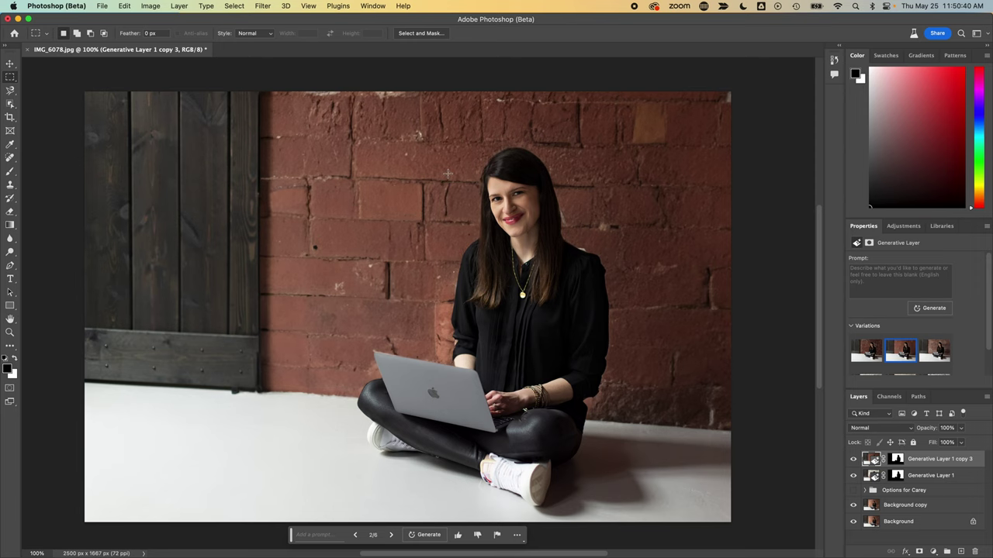
Regenerate the wall from 'A background with some greenery' and choose the grey weathered third variation
{"action": "left_click", "coordinate": [888, 277]}
{"action": "type", "text": "A ba"}
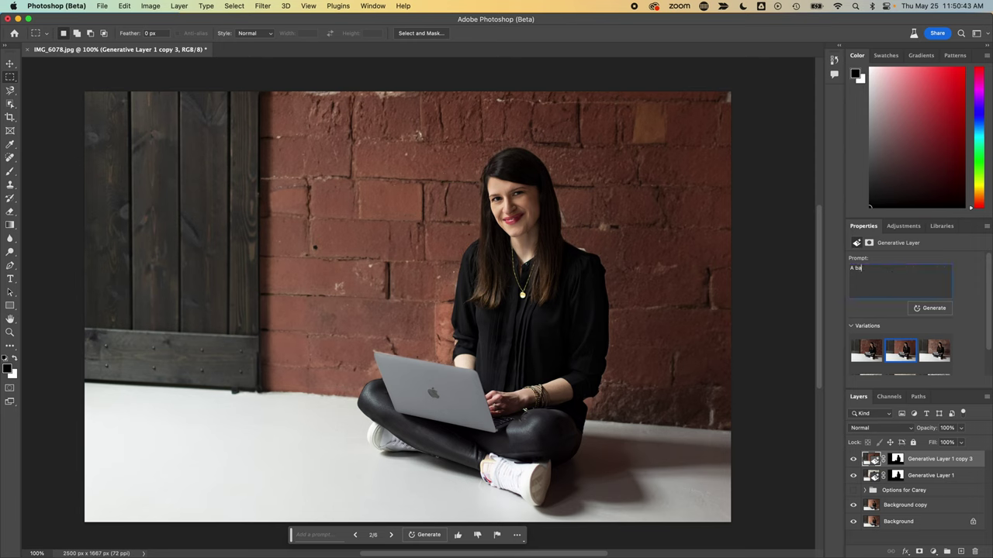
{"action": "type", "text": "dkground w"}
{"action": "key", "text": "super+a"}
{"action": "type", "text": "A"}
{"action": "left_click", "coordinate": [918, 308]}
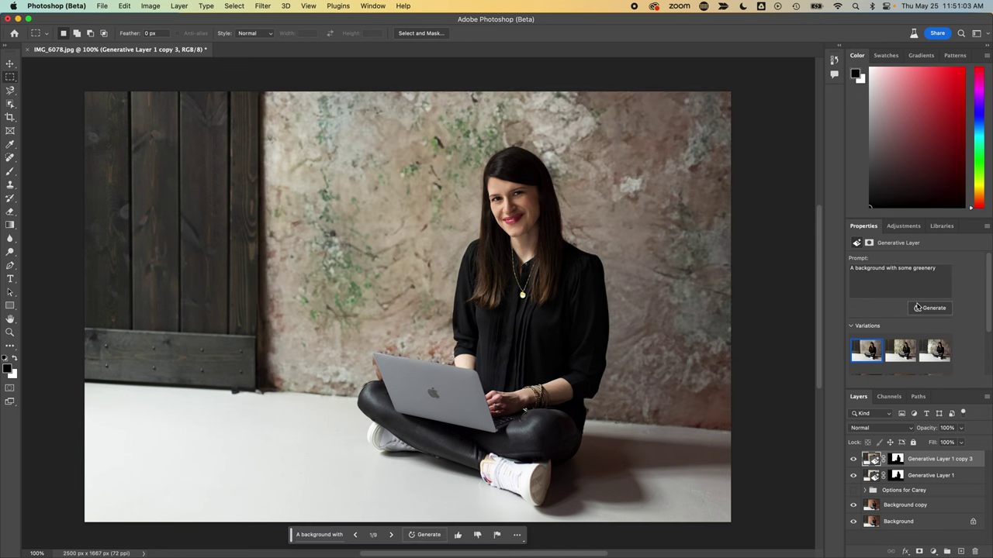
{"action": "left_click", "coordinate": [897, 351]}
{"action": "left_click", "coordinate": [926, 353]}
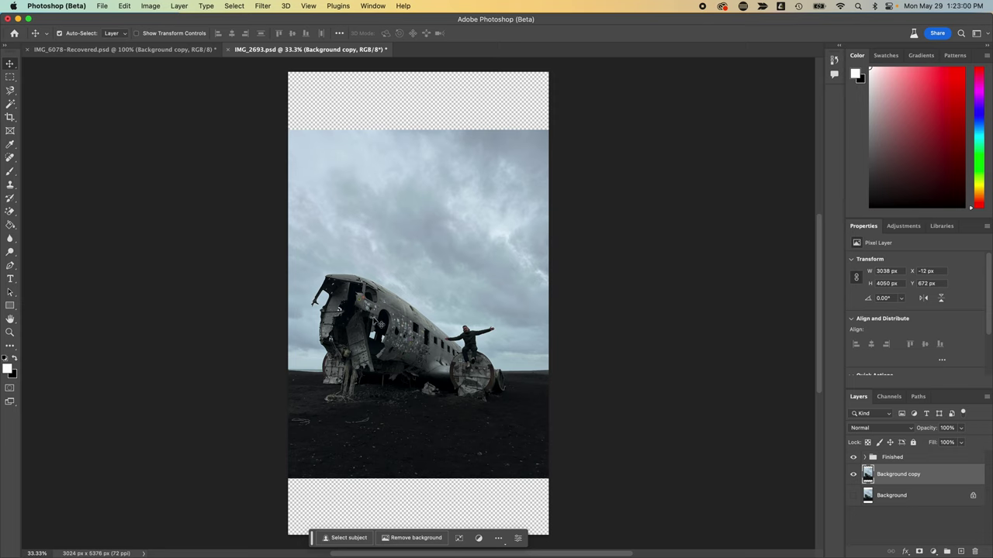
Magic Wand-select the empty top strip and fill it with prompt-less generated cloudy sky
{"action": "left_click", "coordinate": [9, 104]}
{"action": "left_click", "coordinate": [331, 97]}
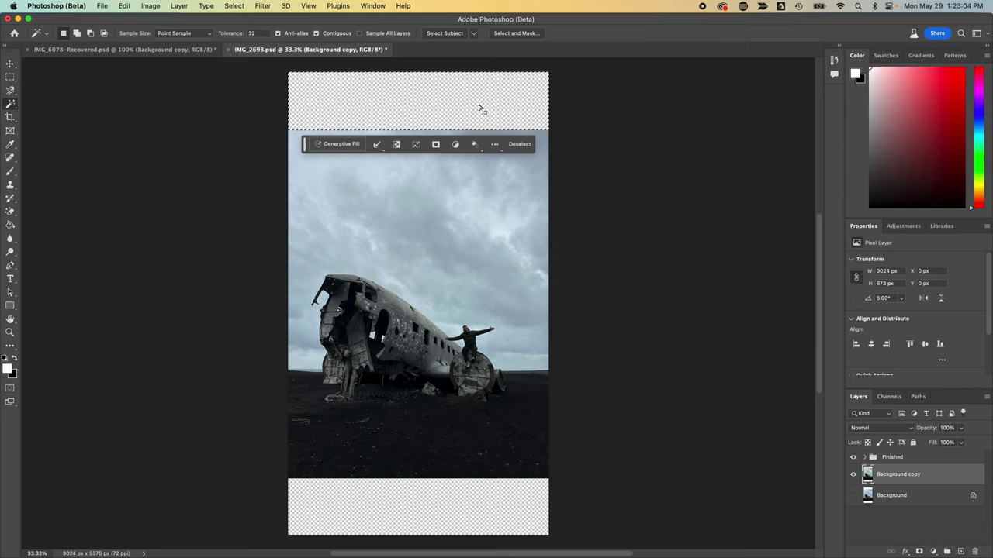
{"action": "left_click", "coordinate": [343, 145]}
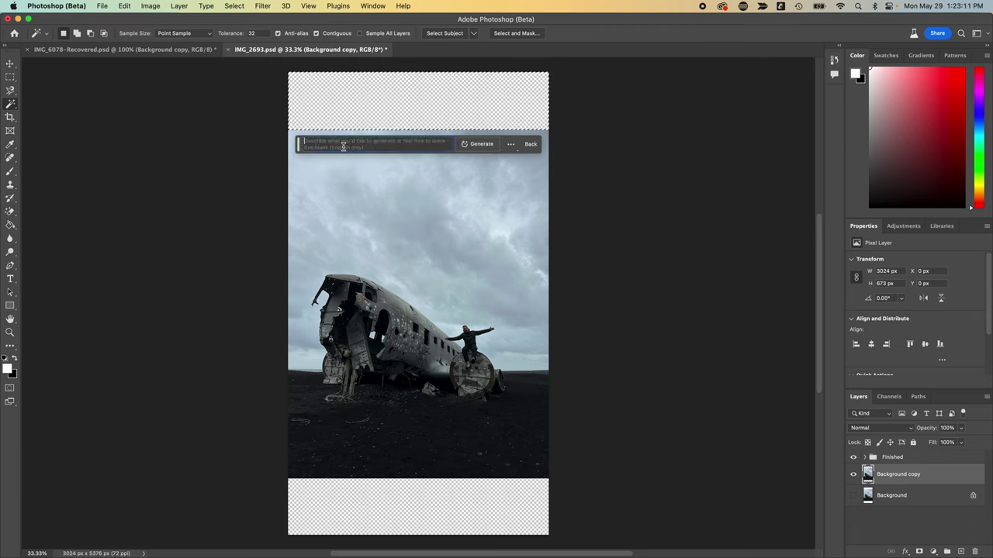
{"action": "left_click", "coordinate": [478, 145]}
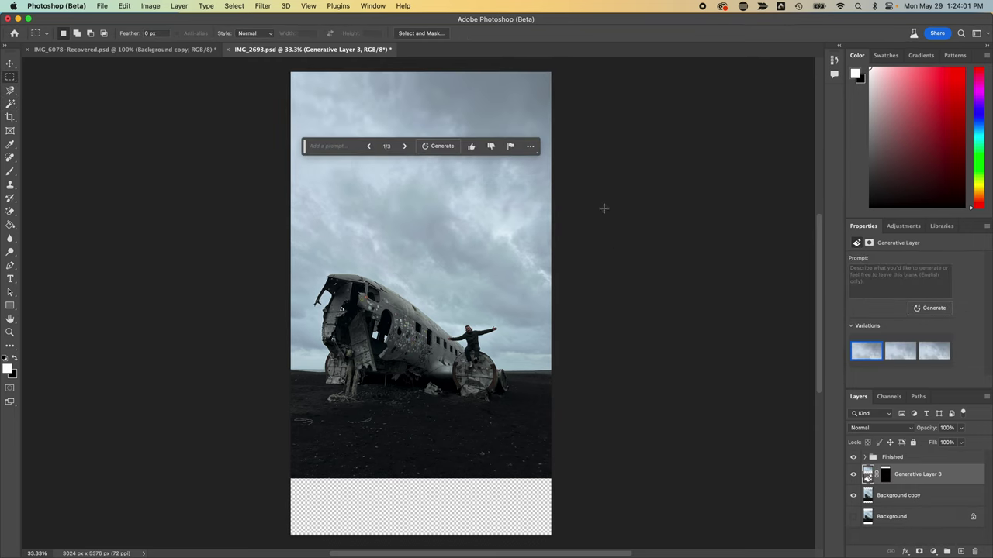
{"action": "key", "text": "super+equal"}
{"action": "key", "text": "super+equal"}
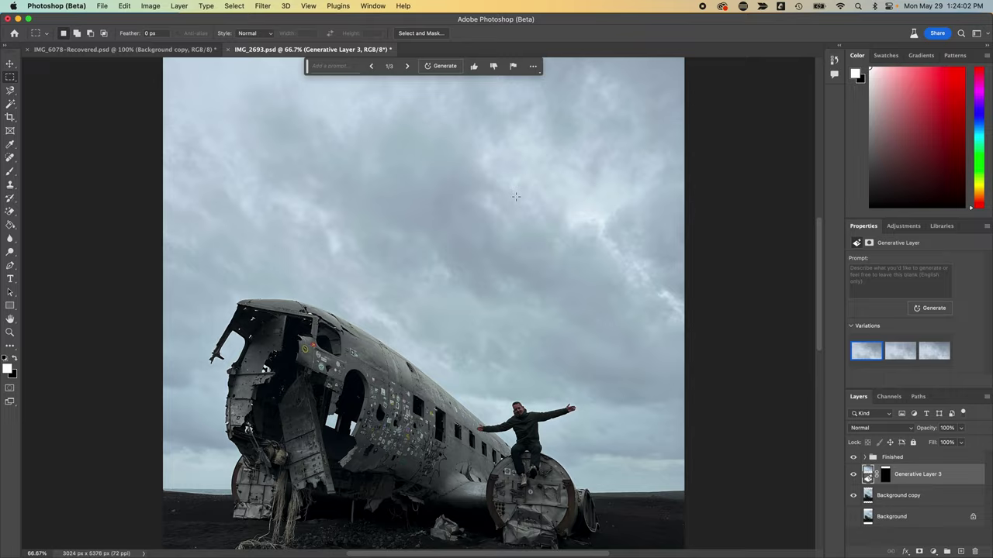
{"action": "scroll", "coordinate": [553, 210], "scroll_direction": "up", "scroll_amount": 5}
{"action": "scroll", "coordinate": [577, 213], "scroll_direction": "down", "scroll_amount": 6}
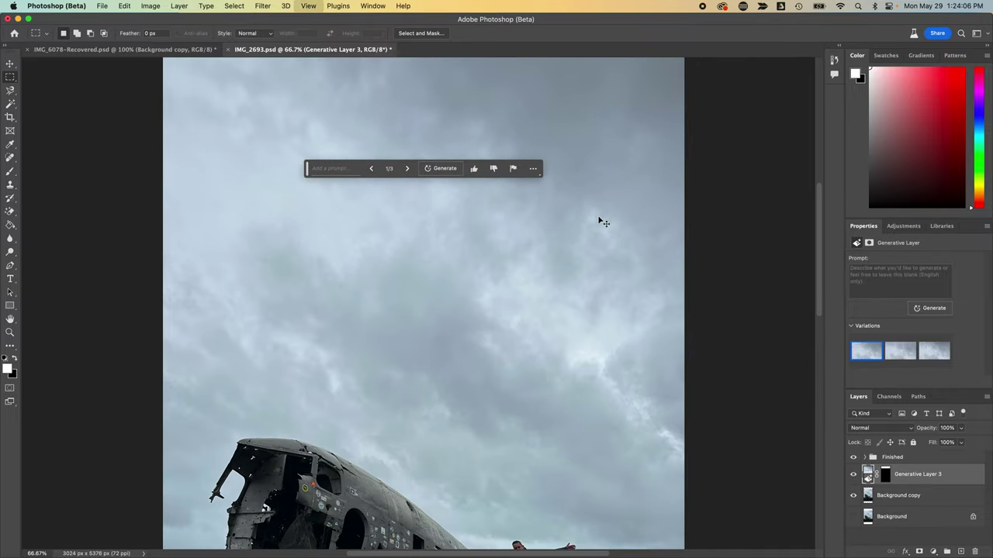
{"action": "key", "text": "super+minus"}
{"action": "key", "text": "super+minus"}
{"action": "scroll", "coordinate": [598, 220], "scroll_direction": "down", "scroll_amount": 5}
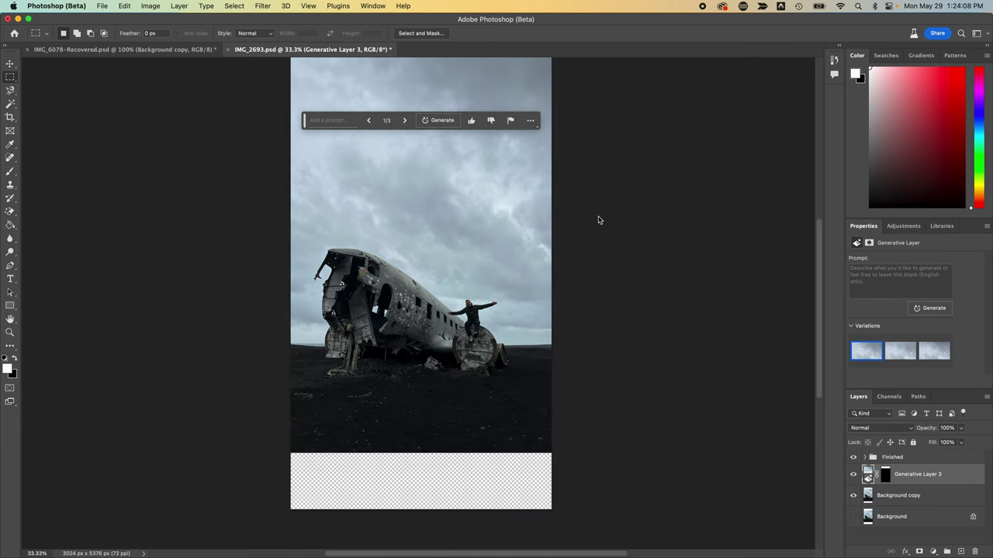
{"action": "scroll", "coordinate": [597, 220], "scroll_direction": "up", "scroll_amount": 2}
With the Magic Wand active, switch to the Background copy layer and clear the stray selection
{"action": "scroll", "coordinate": [598, 220], "scroll_direction": "down", "scroll_amount": 1}
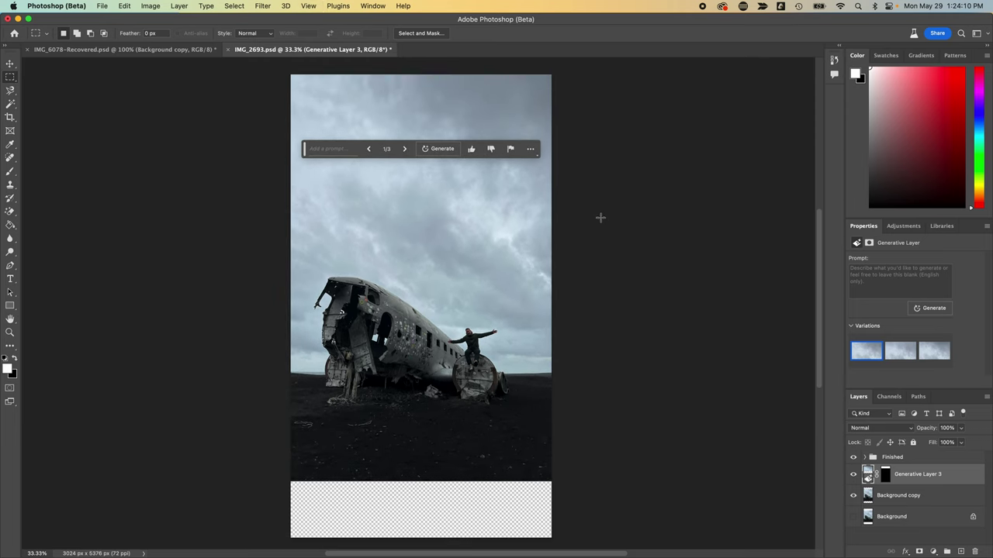
{"action": "left_click", "coordinate": [10, 104]}
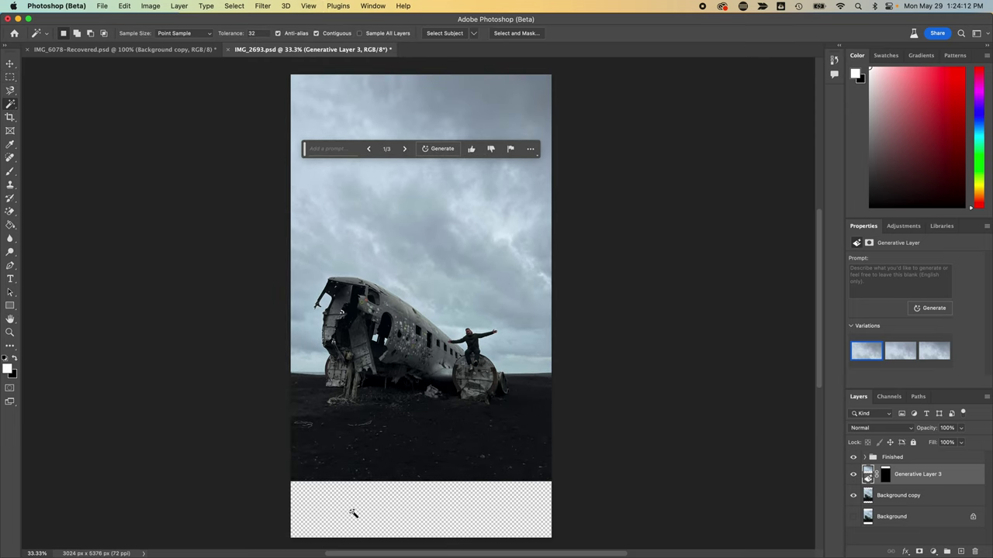
{"action": "left_click", "coordinate": [353, 514]}
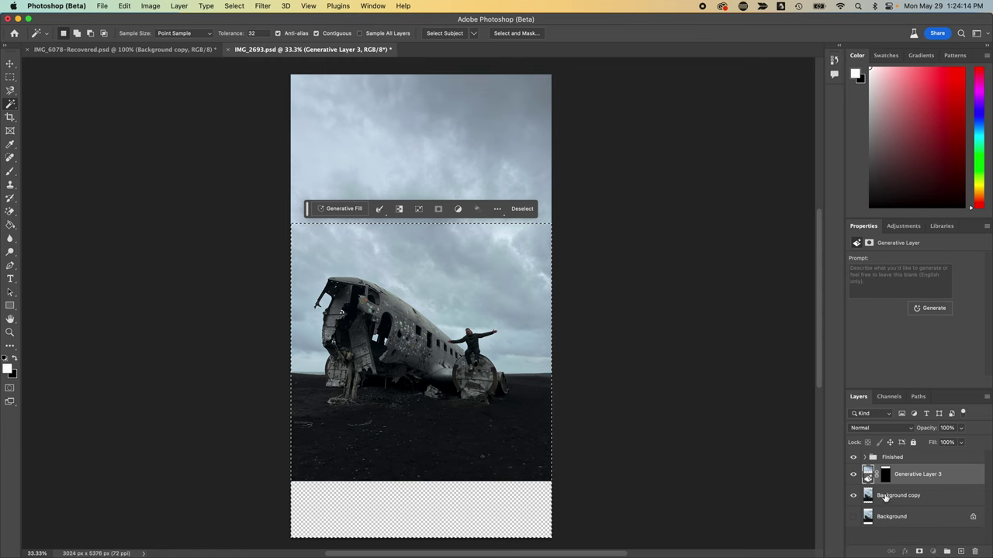
{"action": "left_click", "coordinate": [885, 496]}
{"action": "key", "text": "ctrl+d"}
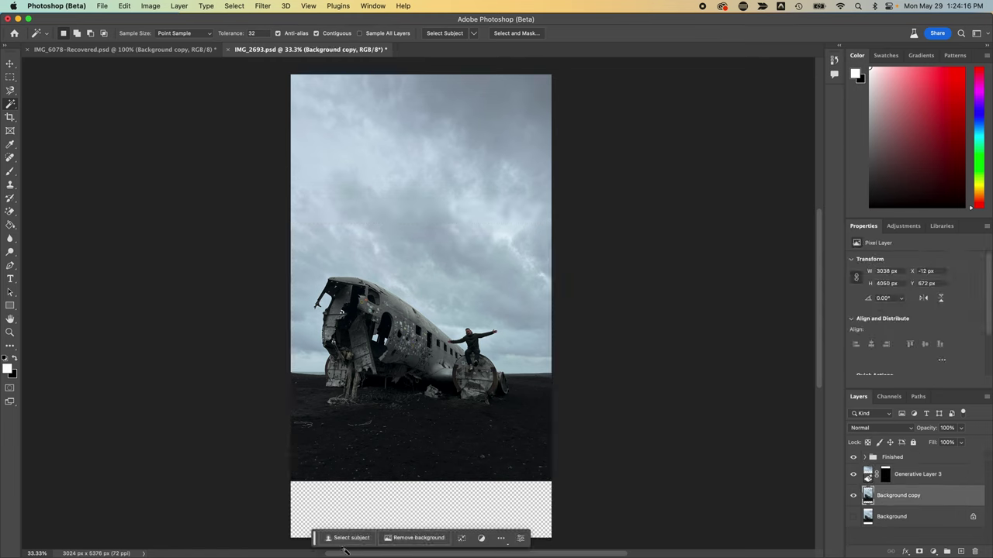
Select the empty bottom band and generate dark black-sand ground with no prompt
{"action": "left_click", "coordinate": [392, 524]}
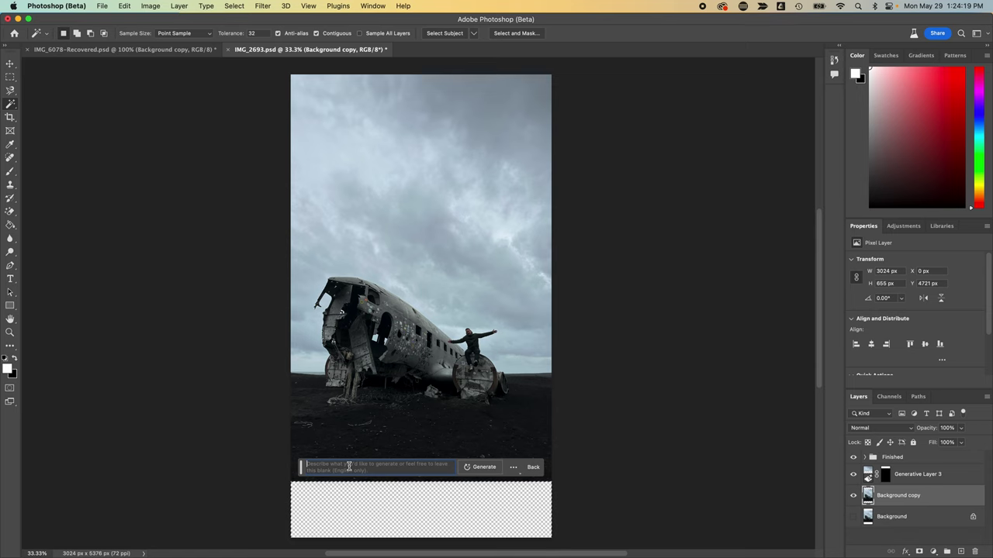
{"action": "left_click", "coordinate": [482, 467]}
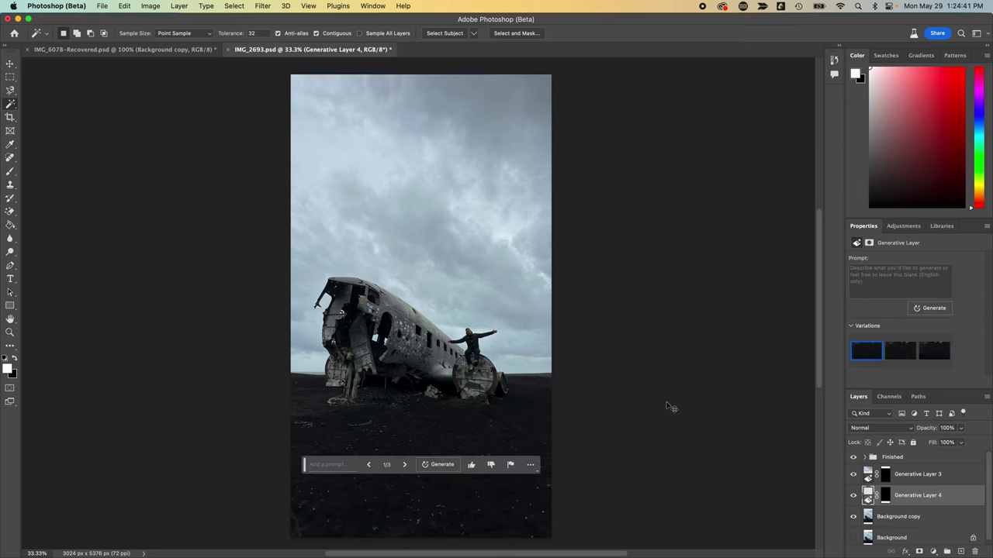
{"action": "key", "text": "super+plus"}
{"action": "scroll", "coordinate": [659, 405], "scroll_direction": "down", "scroll_amount": 2}
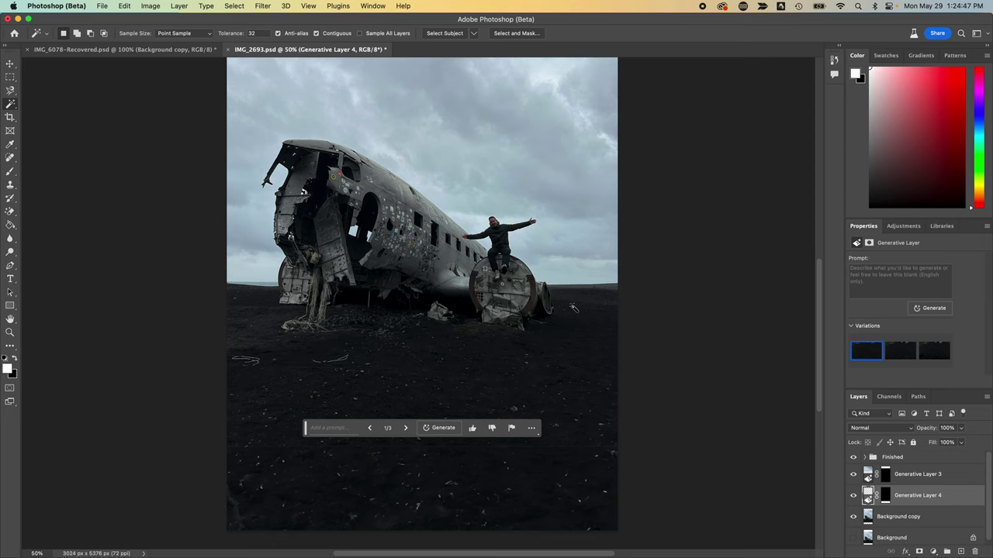
{"action": "scroll", "coordinate": [574, 307], "scroll_direction": "up", "scroll_amount": 3}
{"action": "scroll", "coordinate": [575, 306], "scroll_direction": "down", "scroll_amount": 2}
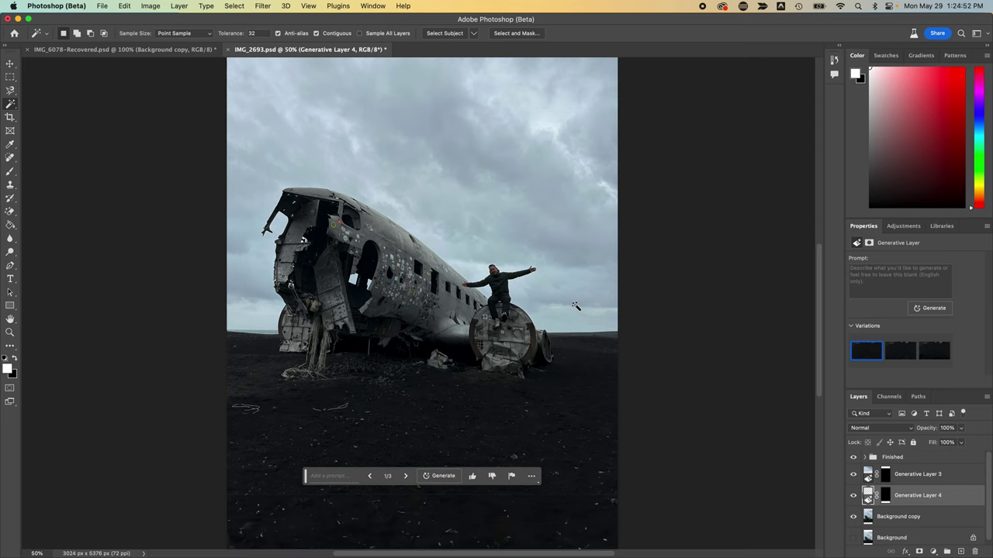
{"action": "scroll", "coordinate": [575, 306], "scroll_direction": "up", "scroll_amount": 3}
{"action": "scroll", "coordinate": [576, 305], "scroll_direction": "down", "scroll_amount": 3}
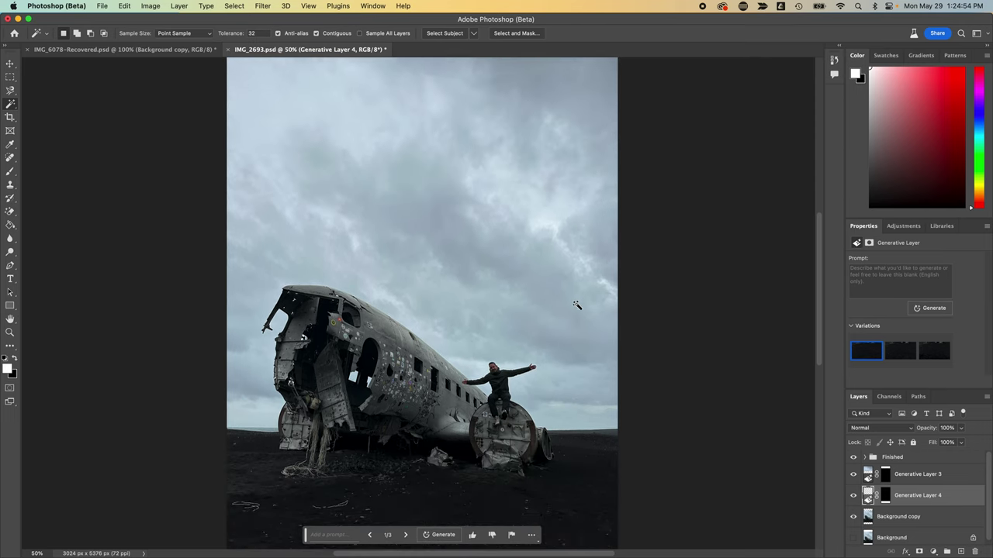
{"action": "scroll", "coordinate": [576, 305], "scroll_direction": "down", "scroll_amount": 1}
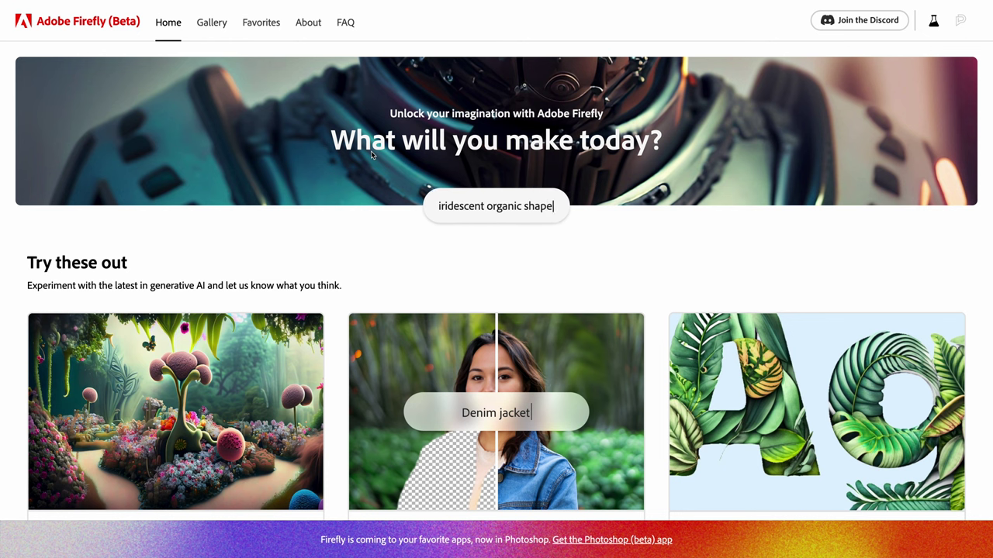
Scroll through the Firefly home page's tool cards such as Text to image and Generative fill
{"action": "scroll", "coordinate": [370, 150], "scroll_direction": "down", "scroll_amount": 4}
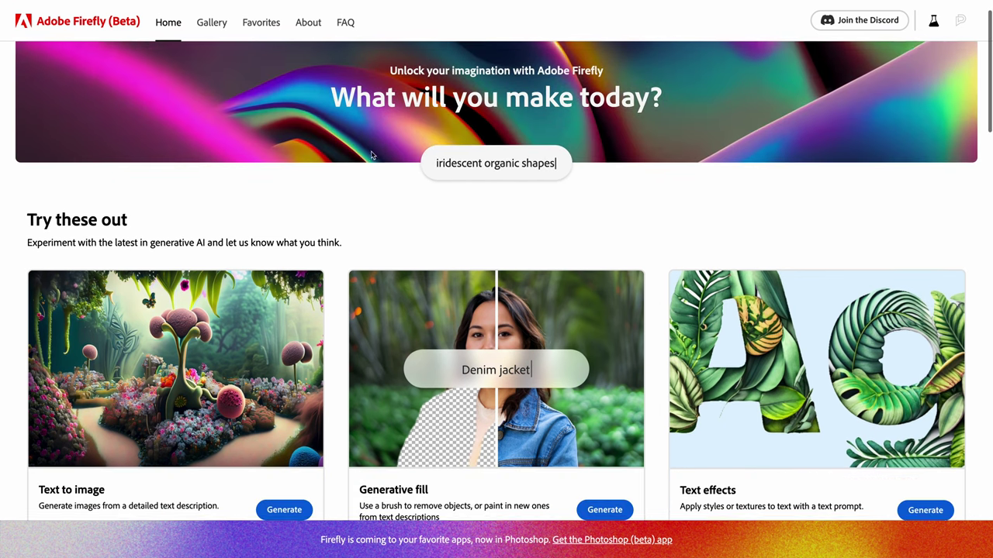
{"action": "scroll", "coordinate": [370, 151], "scroll_direction": "down", "scroll_amount": 2}
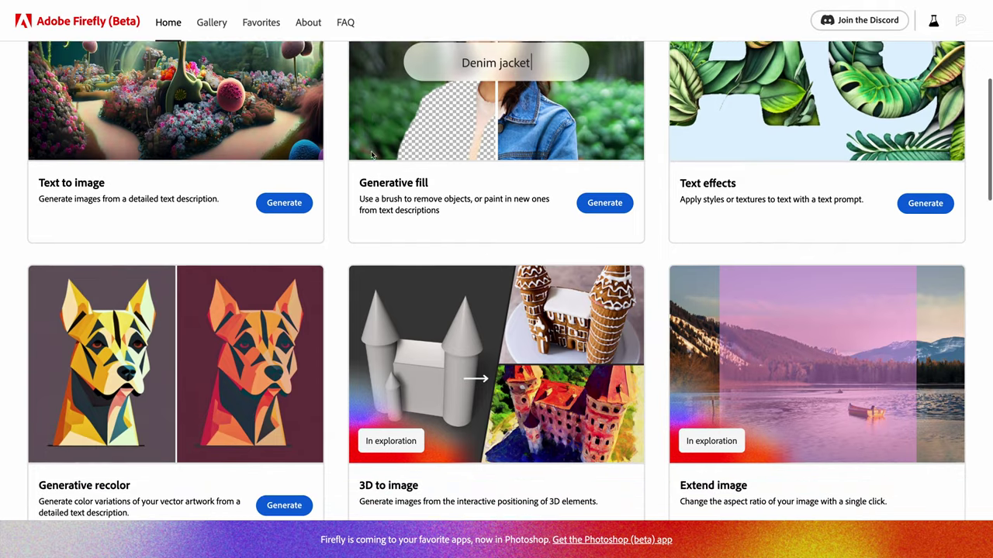
{"action": "scroll", "coordinate": [372, 154], "scroll_direction": "up", "scroll_amount": 6}
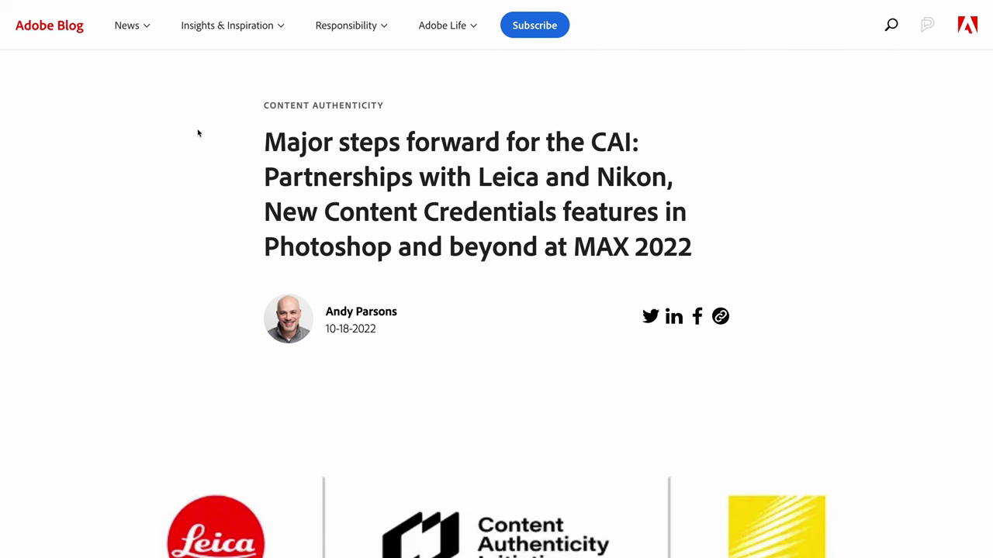
{"action": "scroll", "coordinate": [198, 133], "scroll_direction": "down", "scroll_amount": 7}
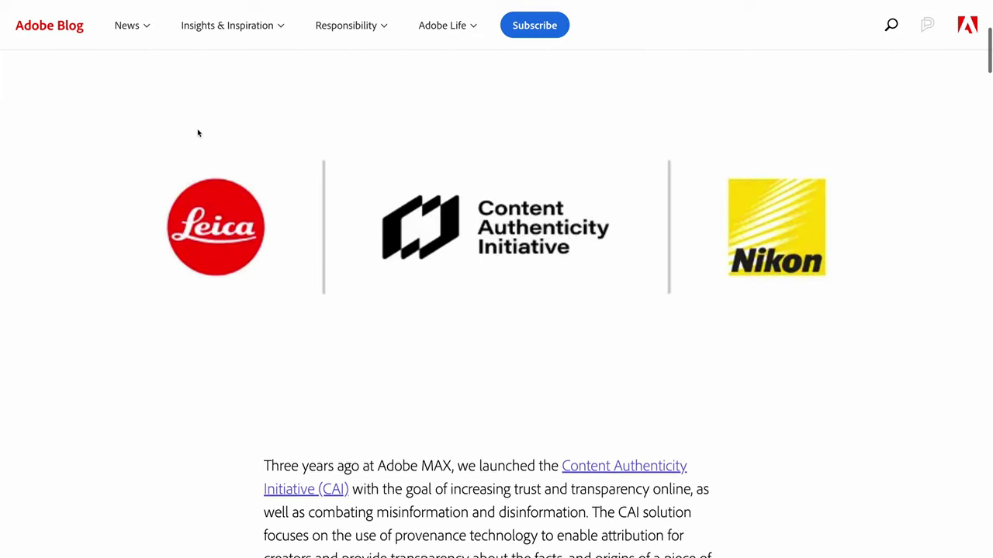
{"action": "scroll", "coordinate": [198, 133], "scroll_direction": "down", "scroll_amount": 7}
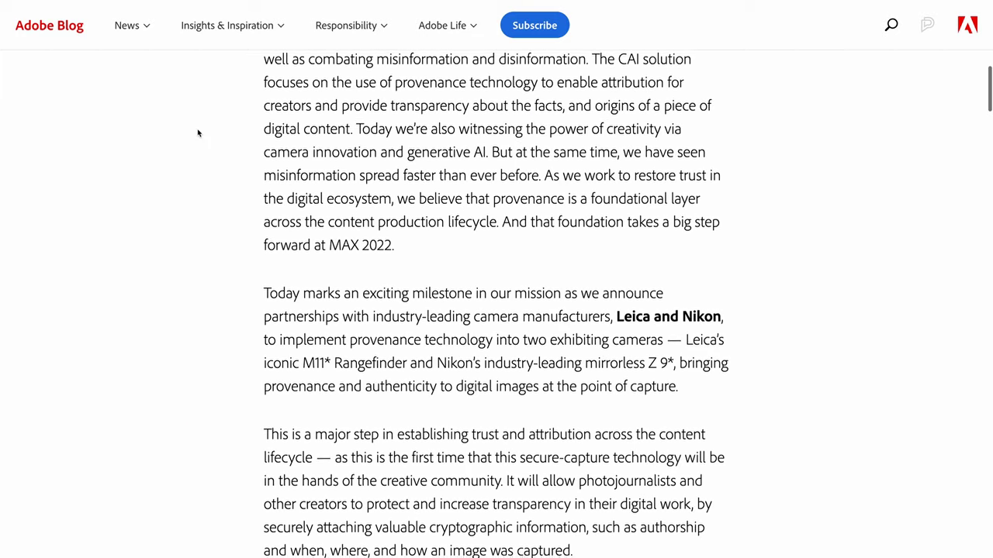
{"action": "scroll", "coordinate": [198, 134], "scroll_direction": "down", "scroll_amount": 14}
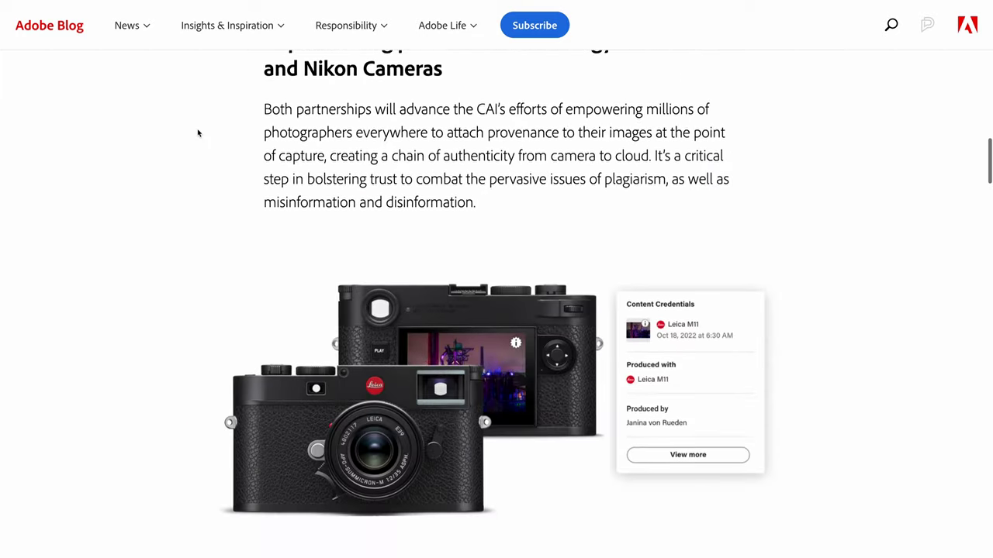
{"action": "scroll", "coordinate": [198, 134], "scroll_direction": "down", "scroll_amount": 10}
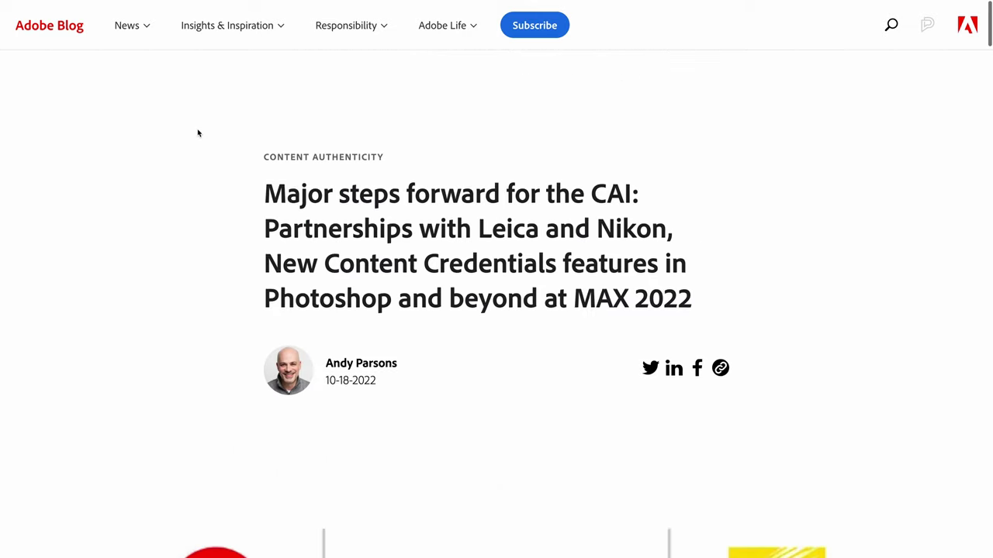
{"action": "scroll", "coordinate": [198, 133], "scroll_direction": "down", "scroll_amount": 1}
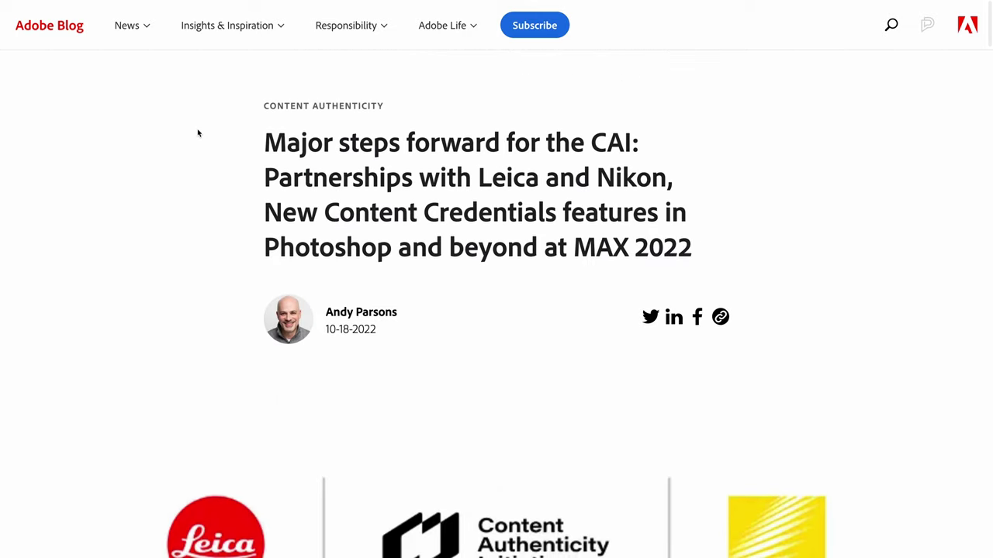